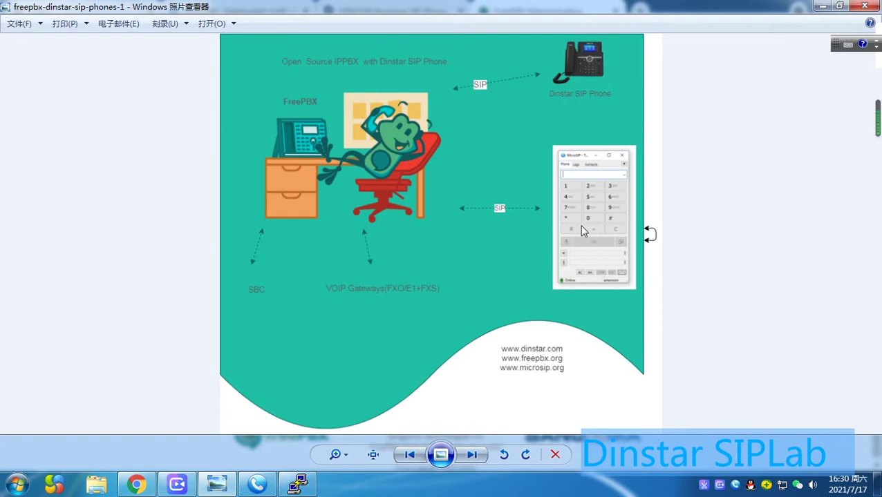
Switch to Chrome and show the SIP account settings page of the Dinstar C66G phone.
mouse_move(136, 484)
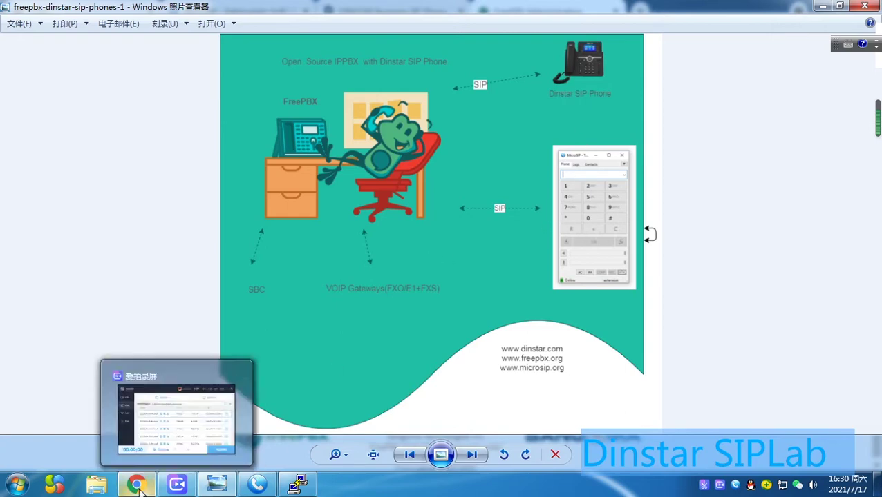
left_click(173, 414)
left_click(100, 11)
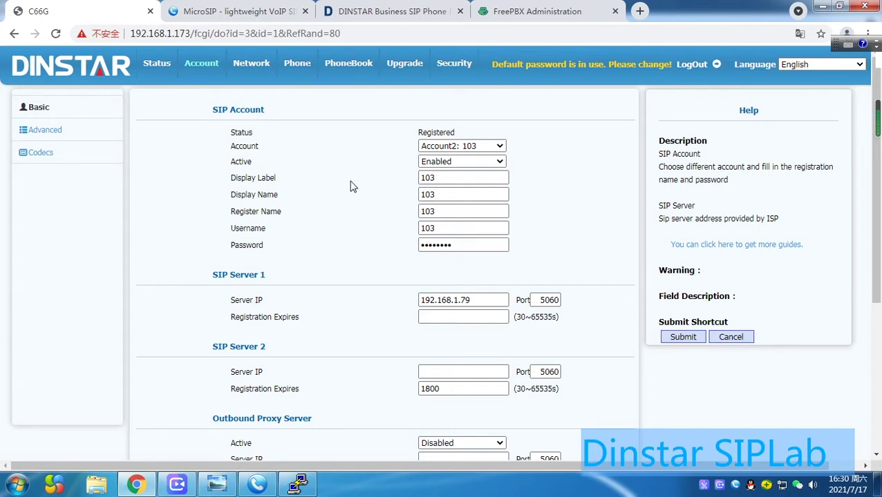
Review the feature list and softphone screenshots on the MicroSIP website.
left_click(253, 10)
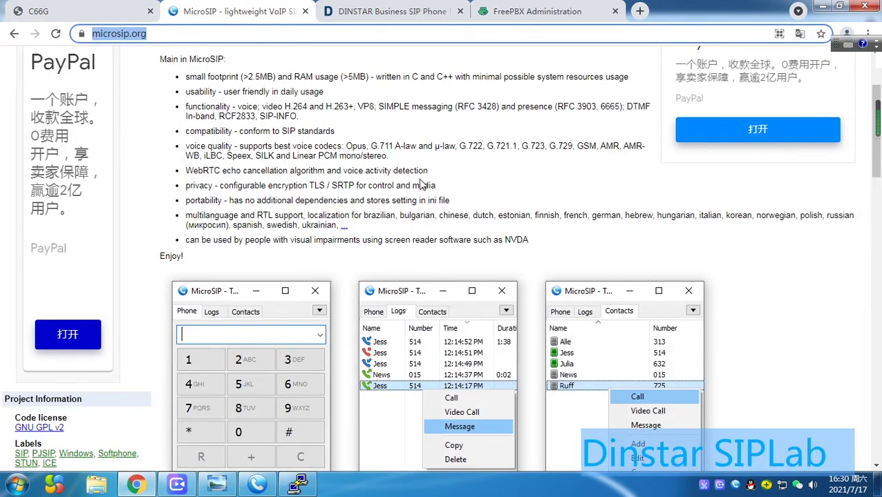
scroll(405, 166, "down", 1)
scroll(406, 166, "down", 1)
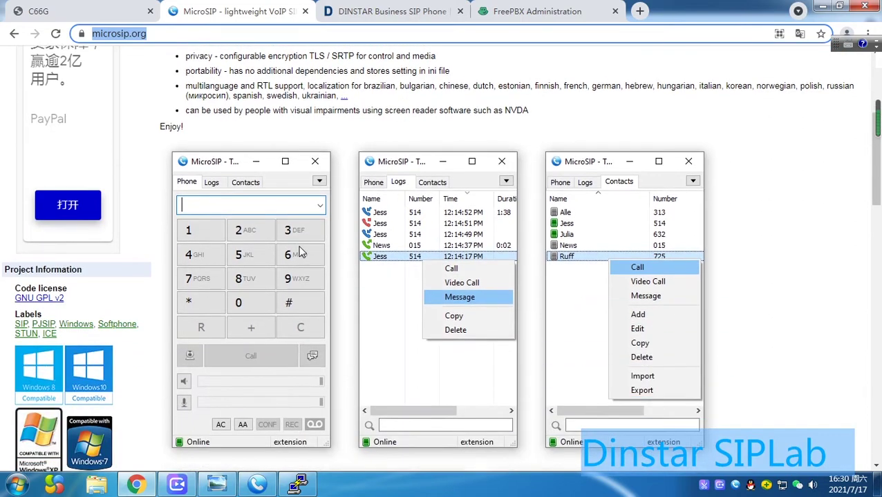
scroll(301, 256, "up", 2)
scroll(298, 249, "down", 5)
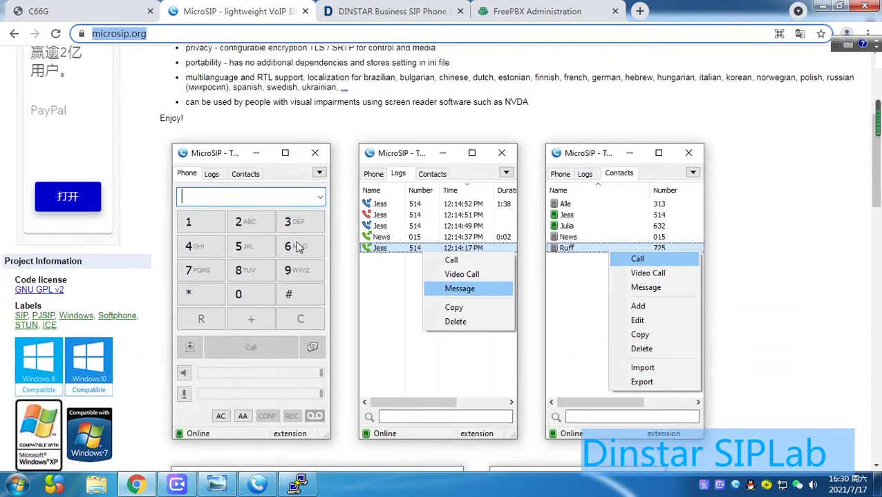
scroll(297, 245, "down", 5)
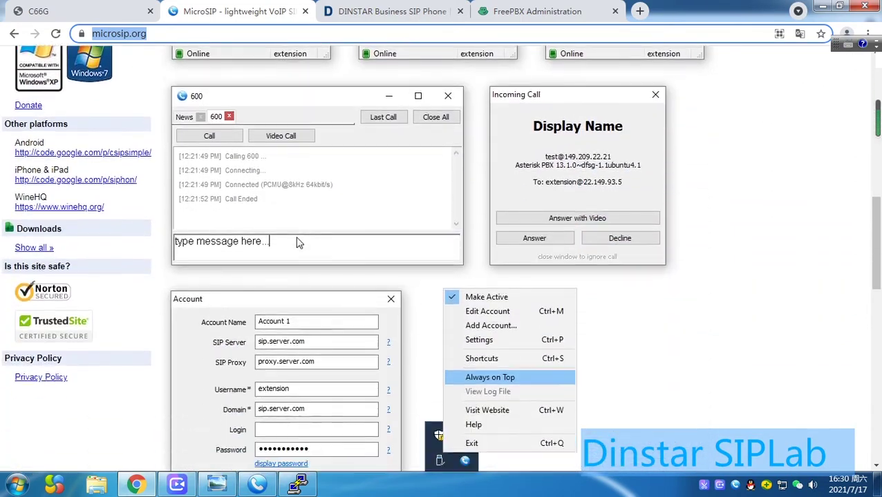
scroll(297, 242, "up", 12)
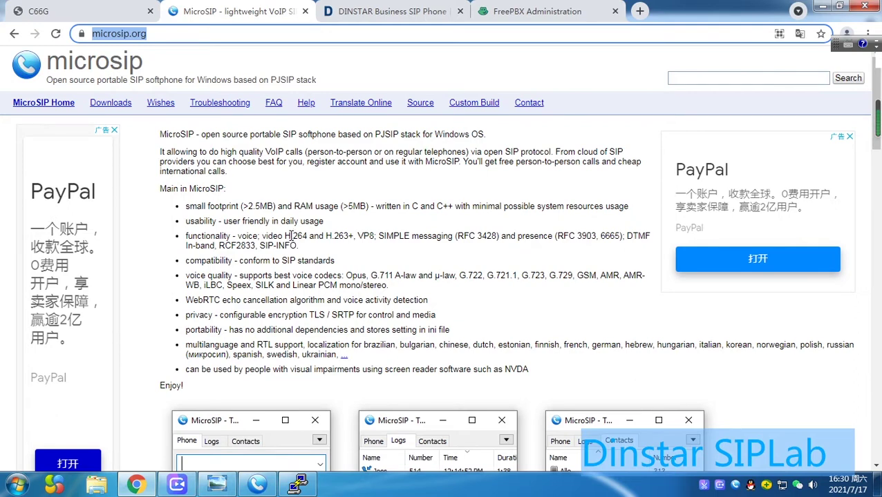
Look through the C66G/C66GP product page on the Dinstar website, including the description and feature overview.
left_click(442, 19)
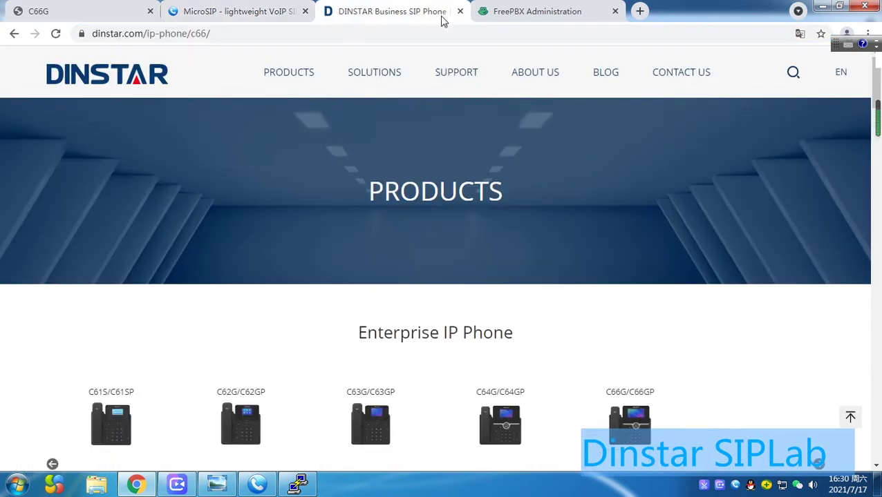
scroll(273, 230, "down", 2)
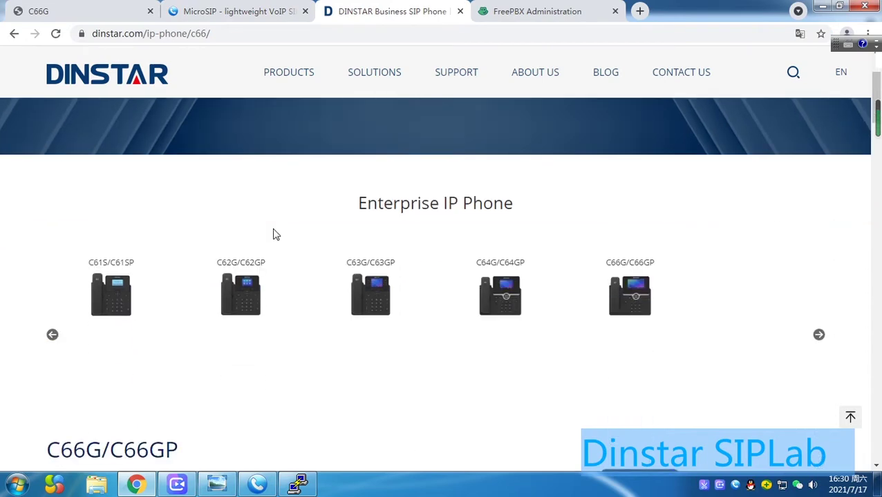
scroll(273, 232, "down", 2)
scroll(270, 230, "up", 2)
scroll(271, 229, "down", 5)
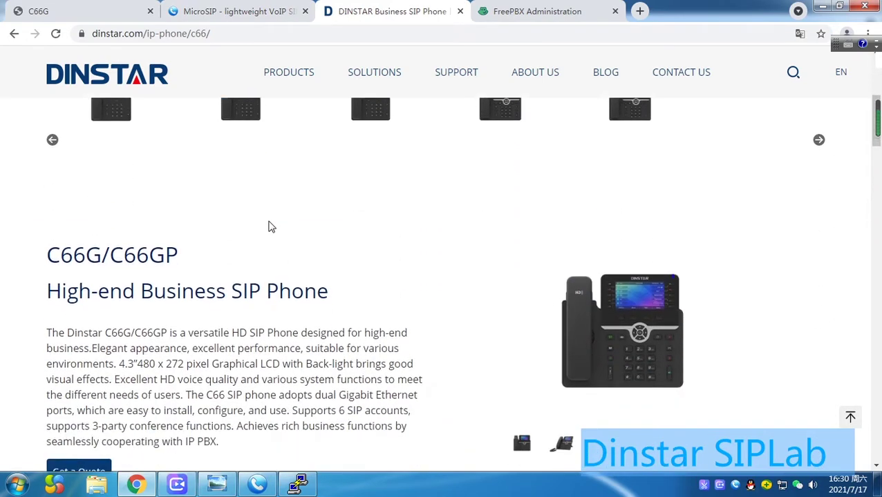
scroll(270, 226, "down", 3)
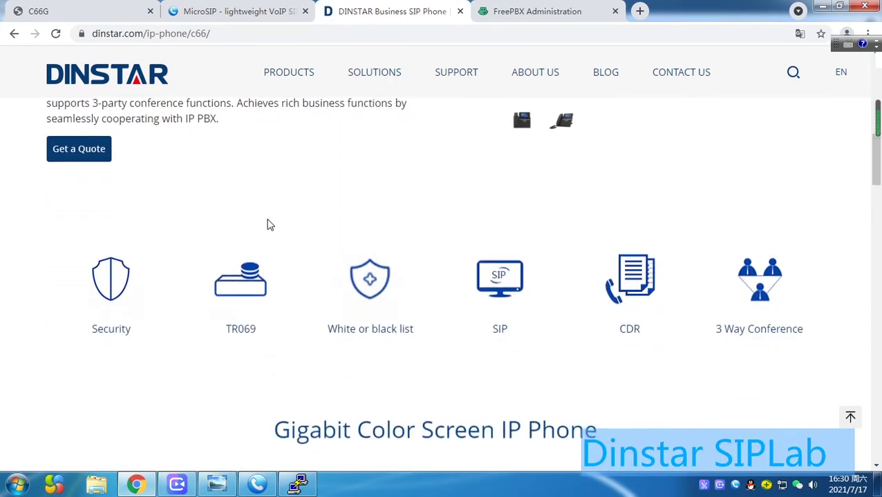
scroll(269, 222, "up", 6)
scroll(268, 221, "up", 4)
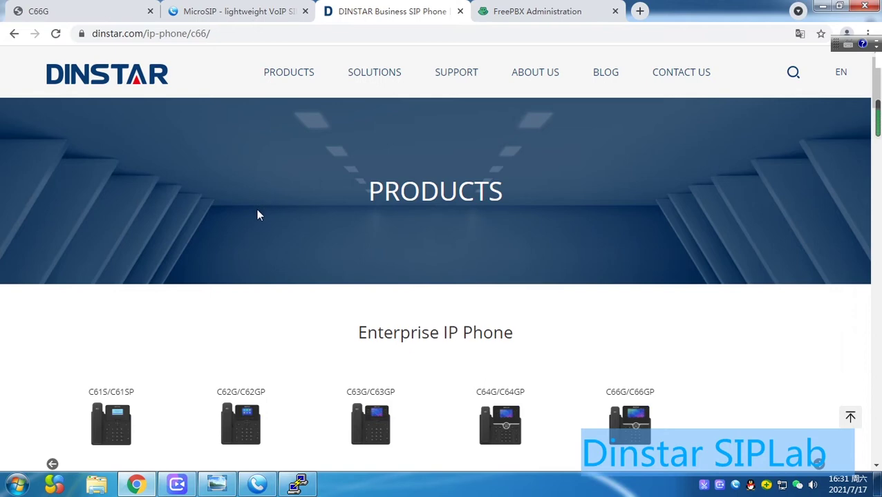
Open extension 101 in FreePBX and review its general, language and user manager settings.
left_click(497, 12)
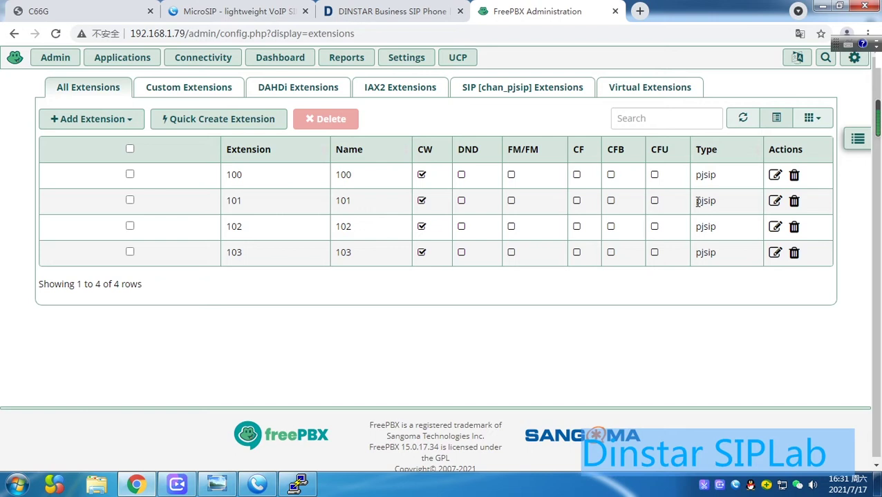
left_click(774, 200)
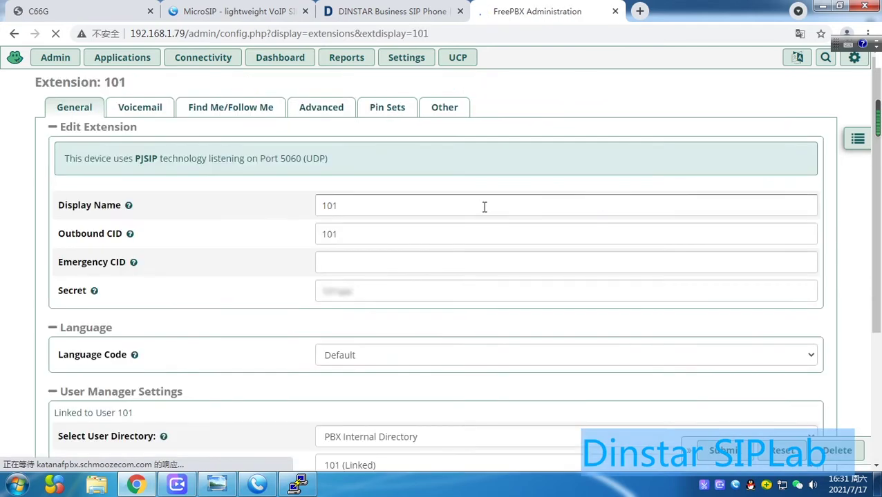
scroll(409, 263, "down", 1)
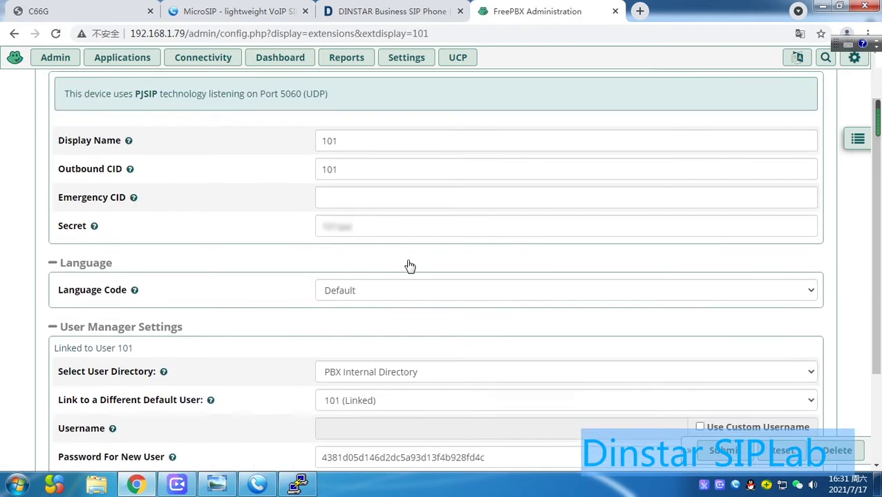
left_click(382, 222)
scroll(385, 221, "down", 2)
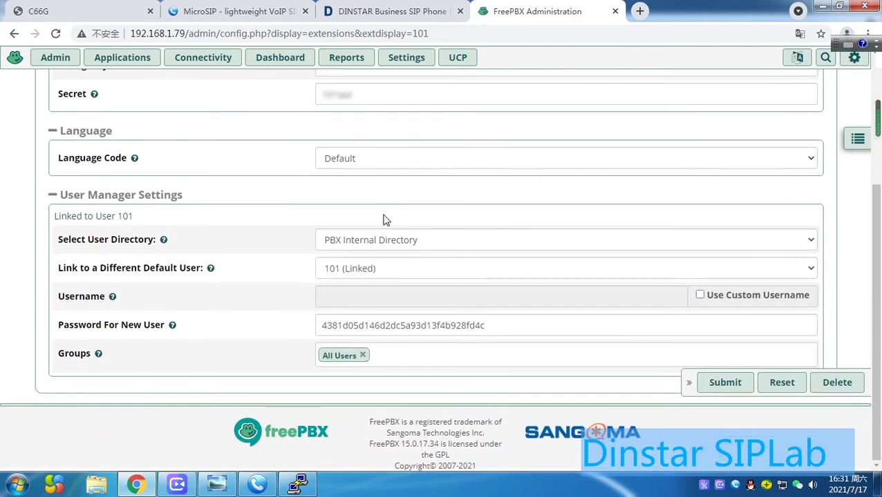
scroll(383, 219, "up", 2)
scroll(384, 210, "up", 1)
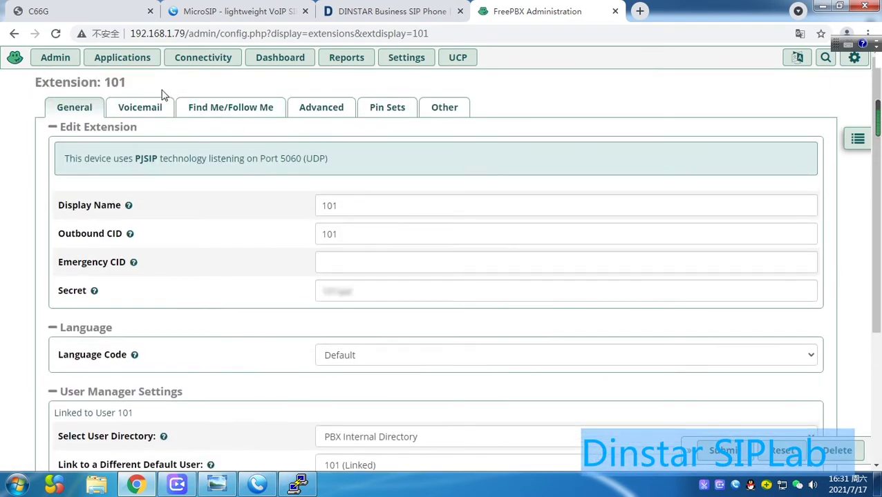
left_click(139, 59)
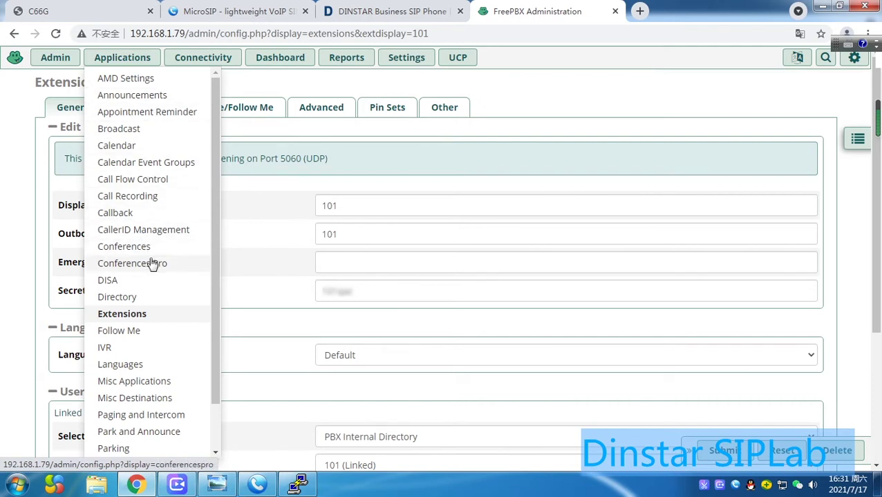
scroll(150, 261, "down", 1)
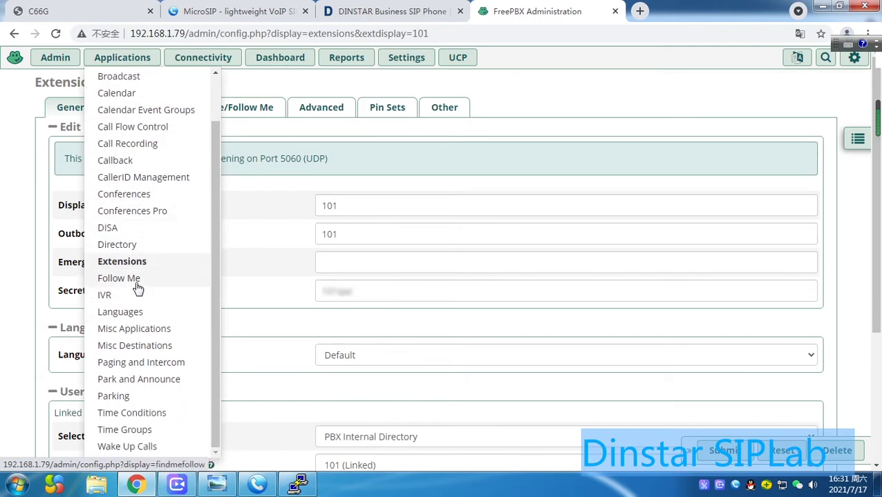
scroll(184, 288, "down", 1)
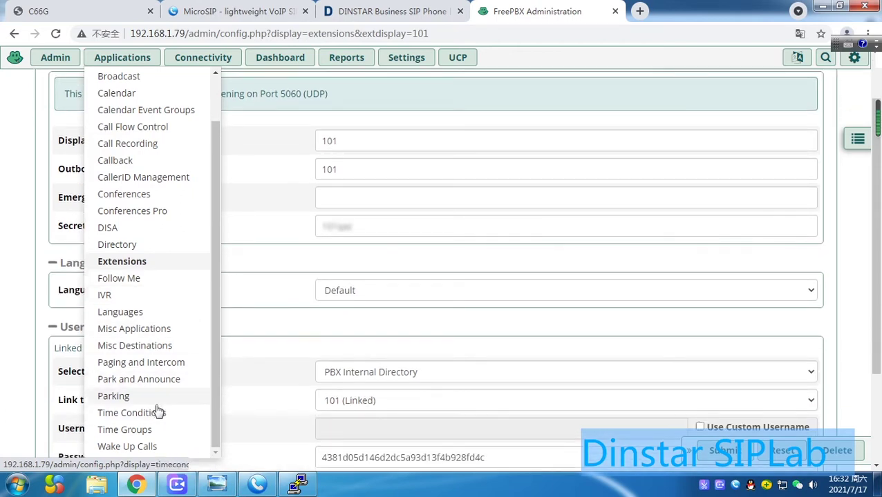
scroll(160, 311, "up", 1)
scroll(325, 126, "up", 1)
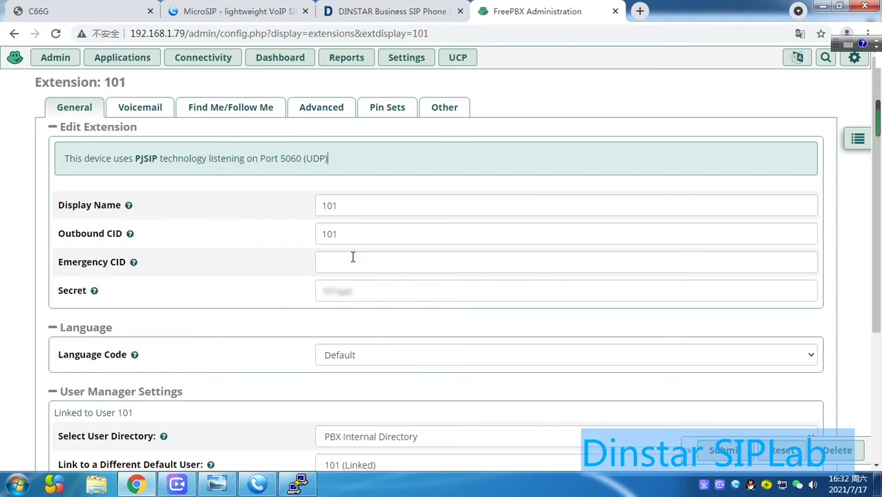
Switch to MicroSIP, check the SIP server and transport settings of account 101, and save the account.
left_click(258, 484)
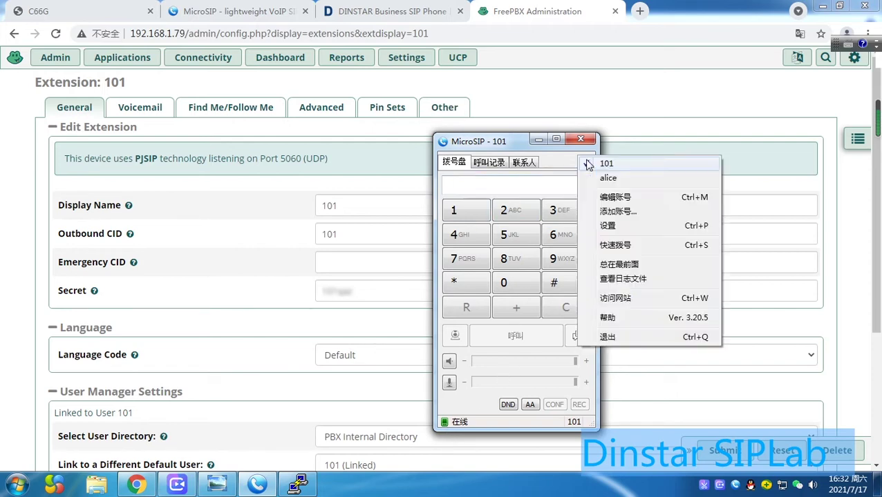
left_click(584, 163)
left_click(615, 197)
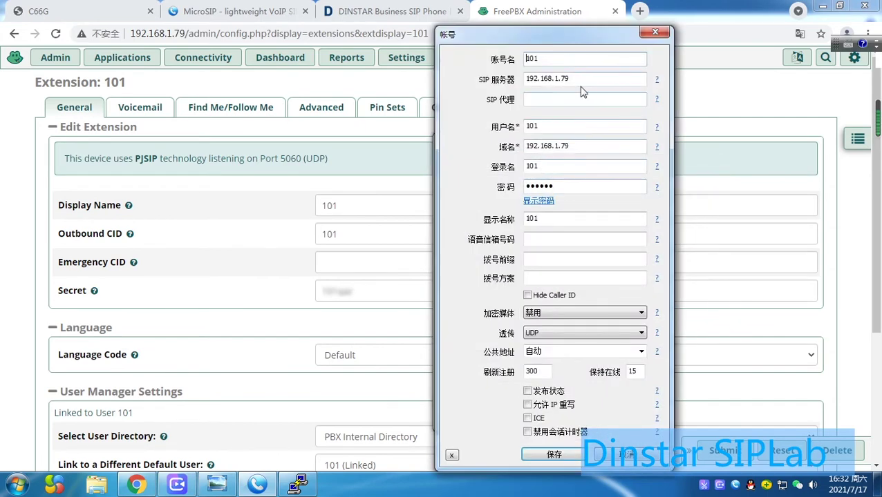
left_click_drag(580, 81, 523, 81)
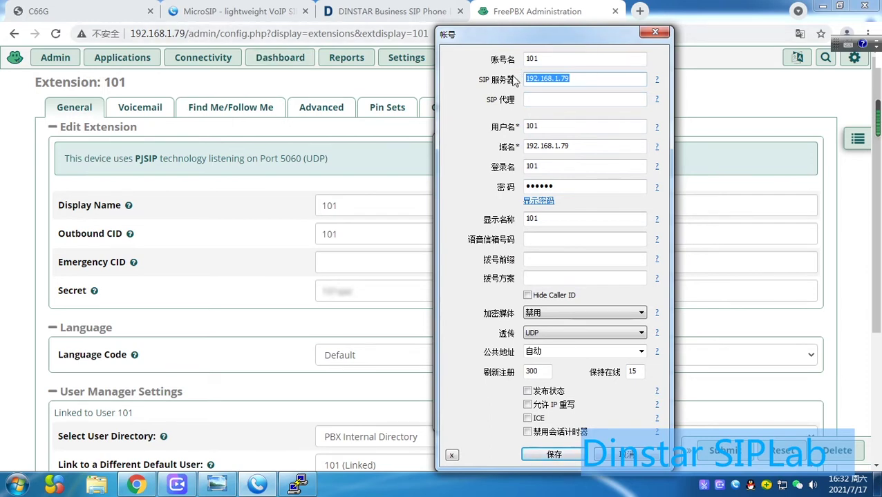
left_click(581, 80)
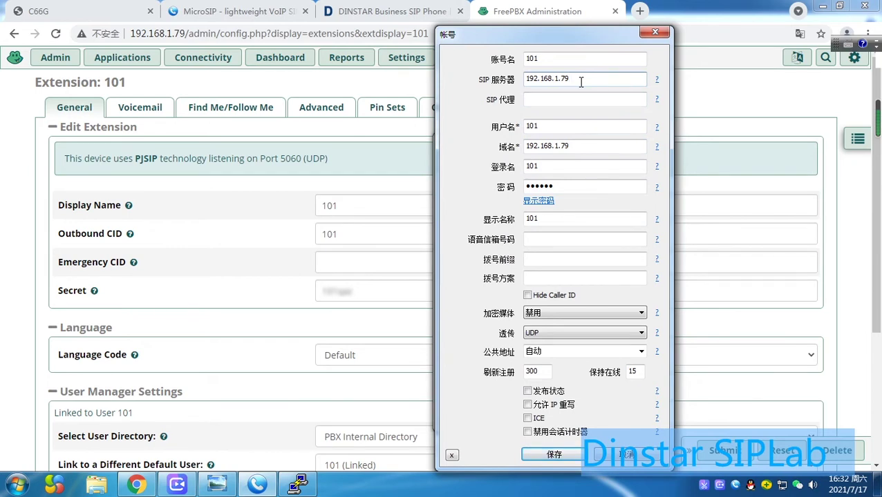
type(":")
left_click(551, 334)
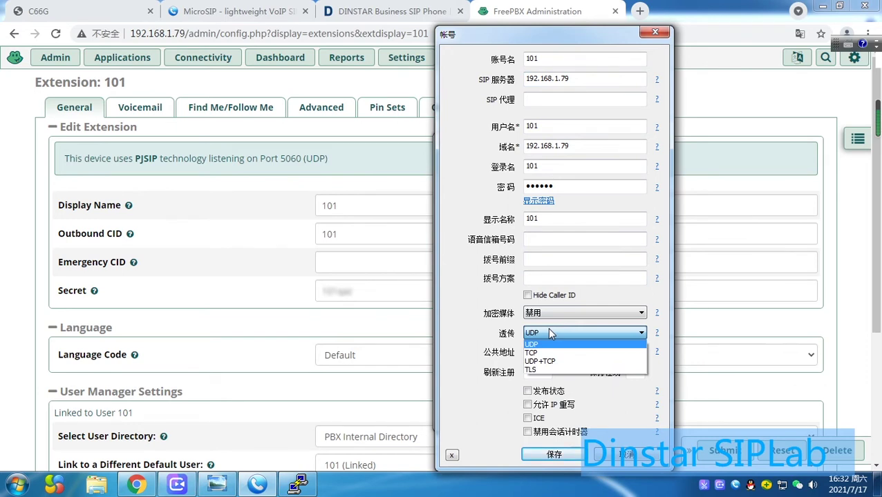
left_click(551, 333)
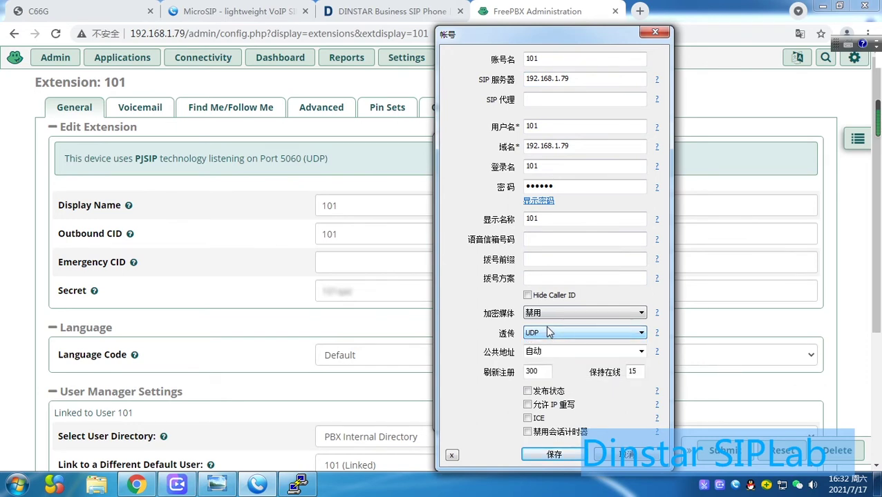
left_click(554, 454)
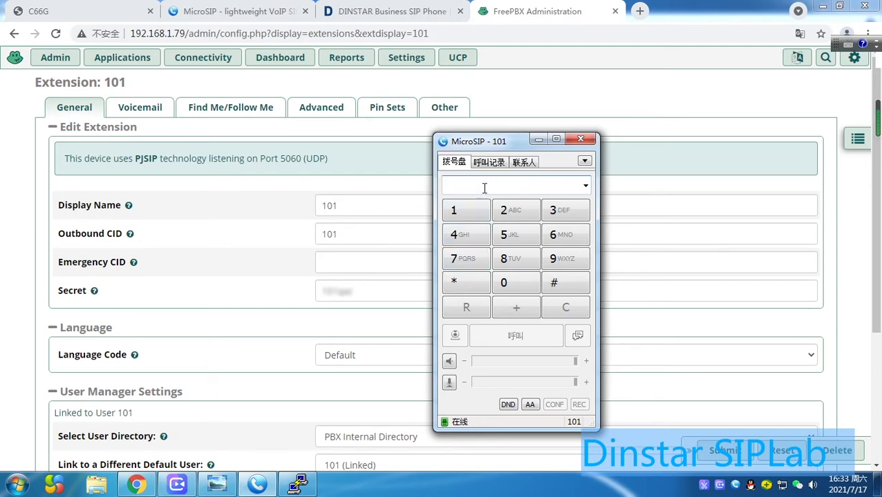
Call extension 103 from the MicroSIP softphone.
type("103")
left_click(533, 336)
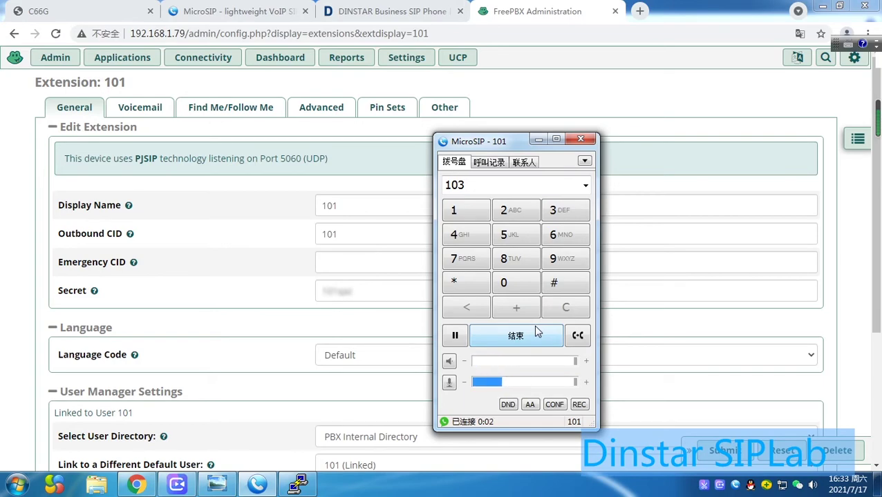
Switch to the FreePBX terminal session and examine the Asterisk console log for the SIP messages of the call.
left_click(298, 486)
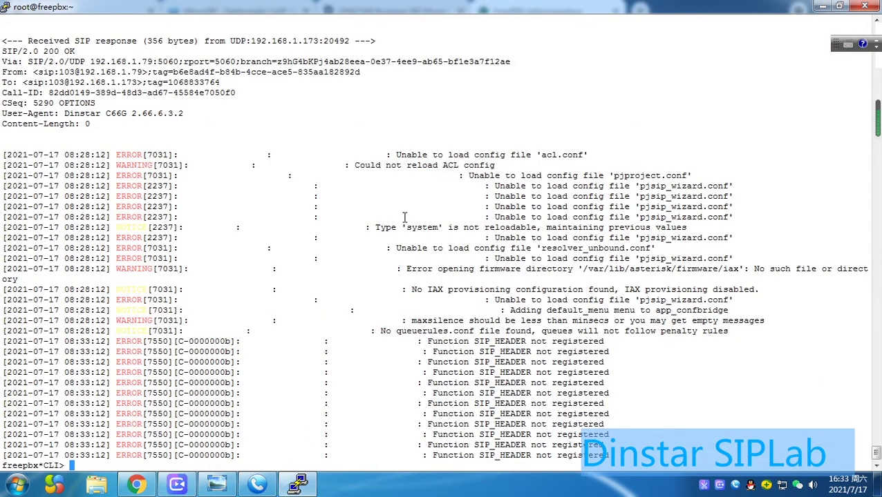
scroll(403, 218, "up", 7)
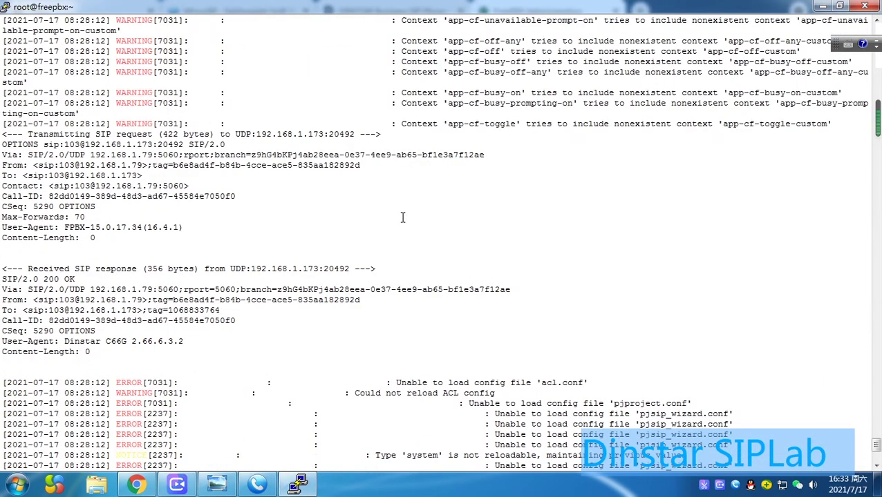
scroll(402, 217, "up", 15)
scroll(401, 218, "up", 5)
scroll(401, 218, "down", 20)
key("Return")
key("Return")
key("Return")
key("Return")
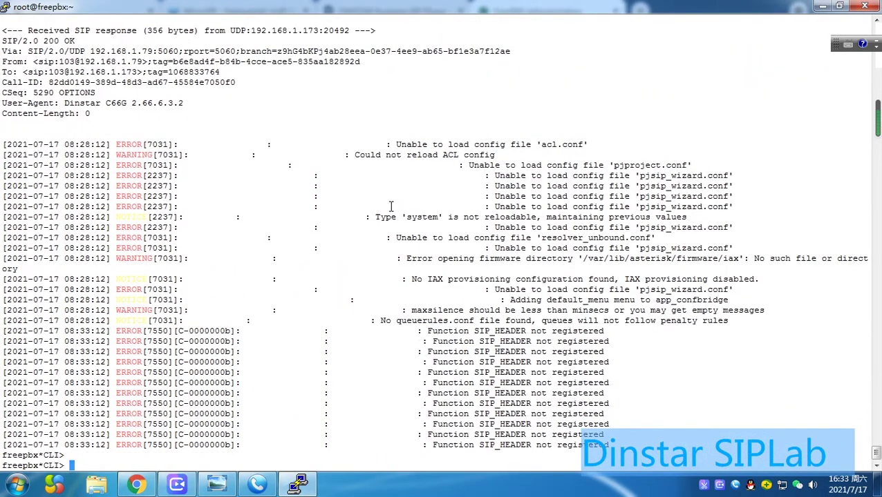
scroll(391, 208, "up", 15)
scroll(391, 207, "up", 20)
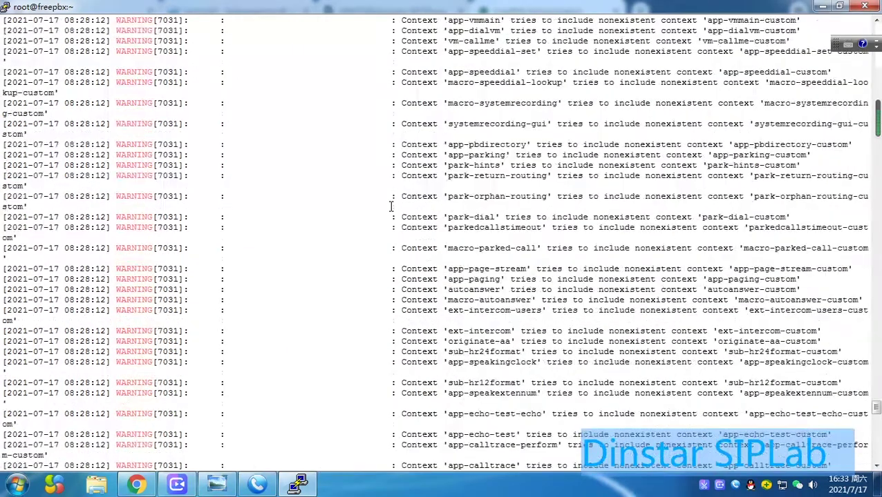
scroll(391, 207, "down", 20)
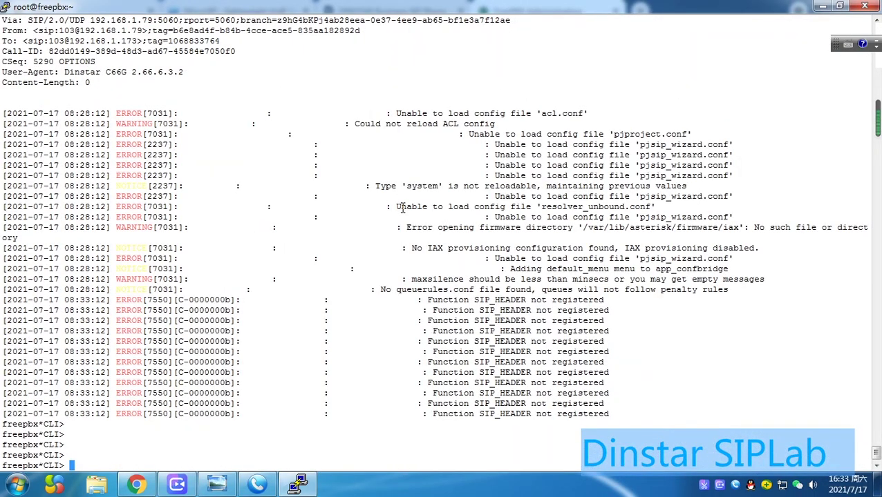
Try to raise the Asterisk console verbosity with the command core set vervose 300.
type("core set verv")
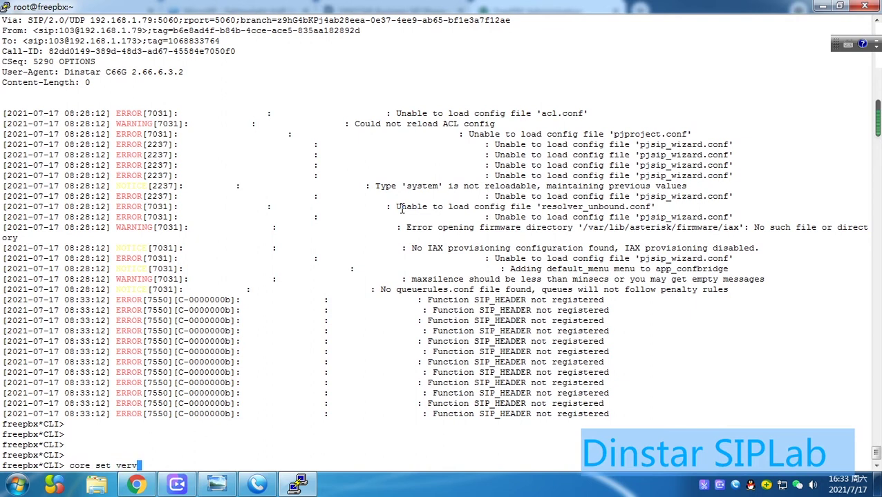
type("ose 300")
key("Return")
Correct the recalled command to core set verbose 300, run it, and add a few blank prompt lines in the console.
key("Up")
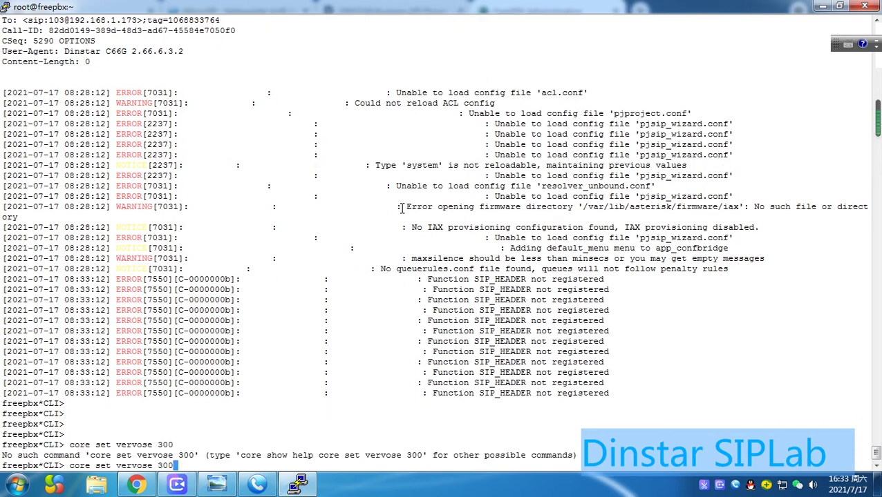
key("BackSpace")
key("BackSpace")
key("BackSpace")
key("BackSpace")
key("BackSpace")
key("BackSpace")
key("BackSpace")
key("BackSpace")
type("bose 300")
key("Return")
key("Return")
key("Return")
key("Return")
key("Return")
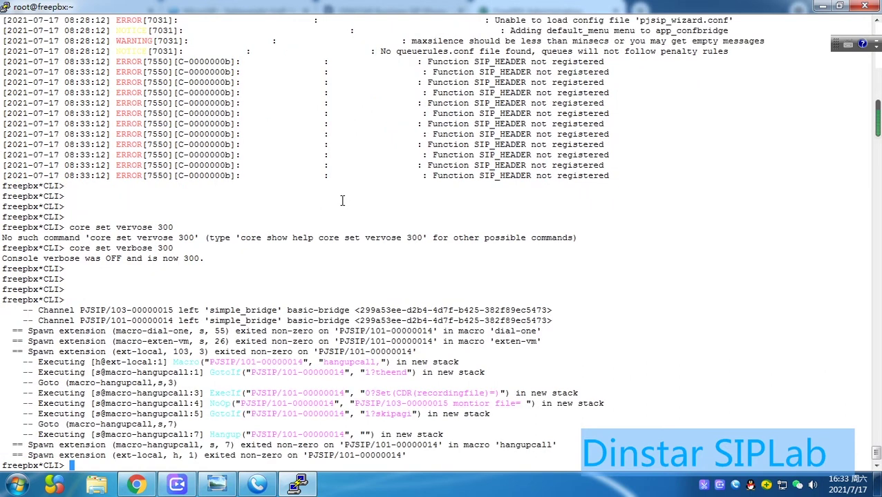
Answer the incoming call from extension 103 in MicroSIP and minimize its window to see the console trace.
mouse_move(279, 479)
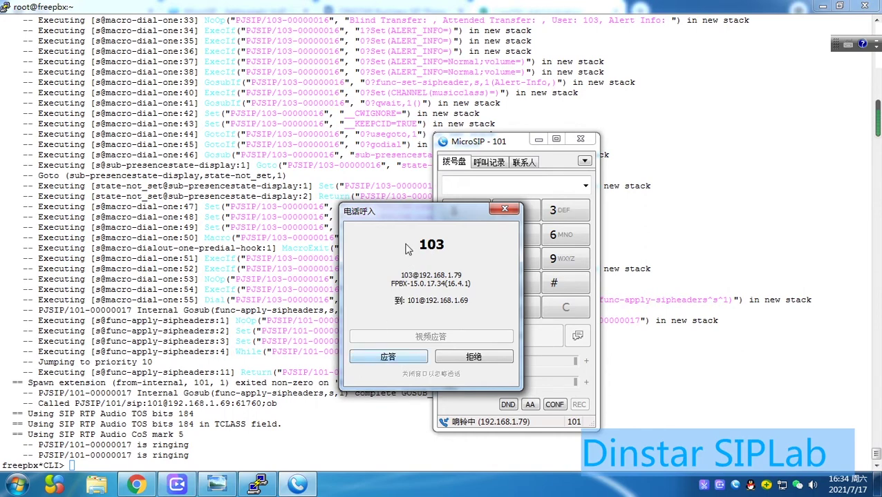
left_click(391, 355)
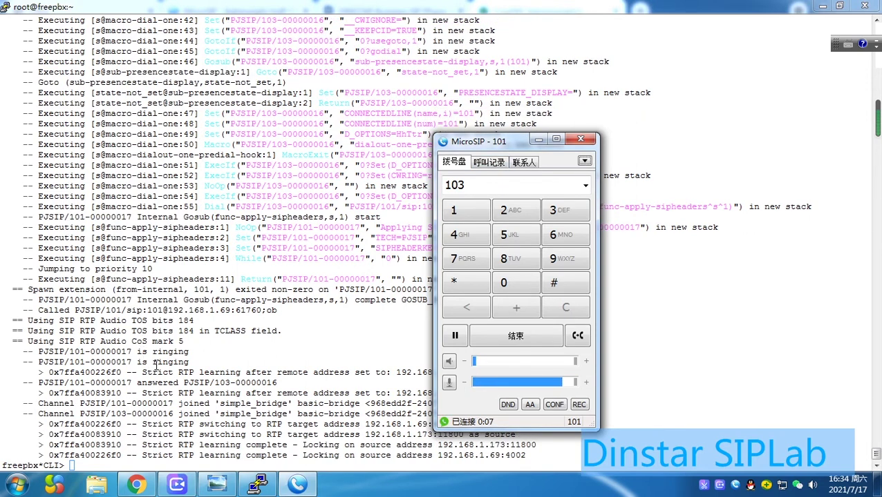
left_click(538, 141)
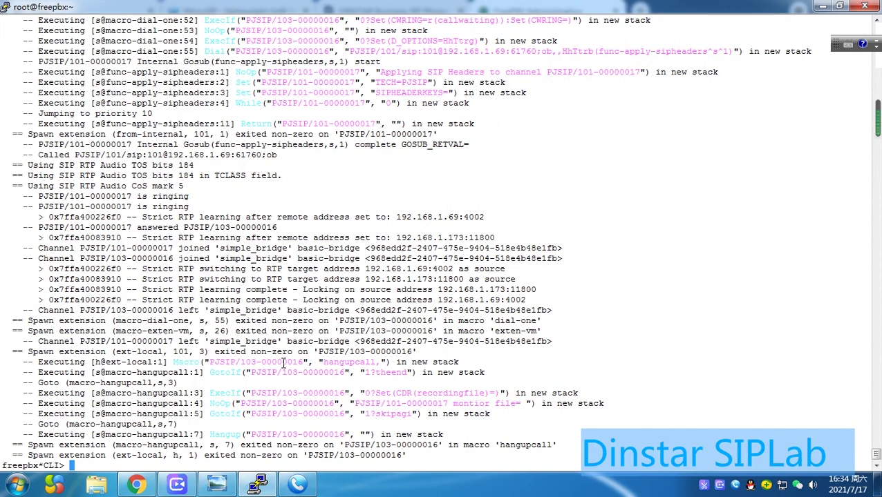
Switch to FreePBX in the browser, search the CDR Reports for July 2021 calls, and review the call records.
left_click(136, 485)
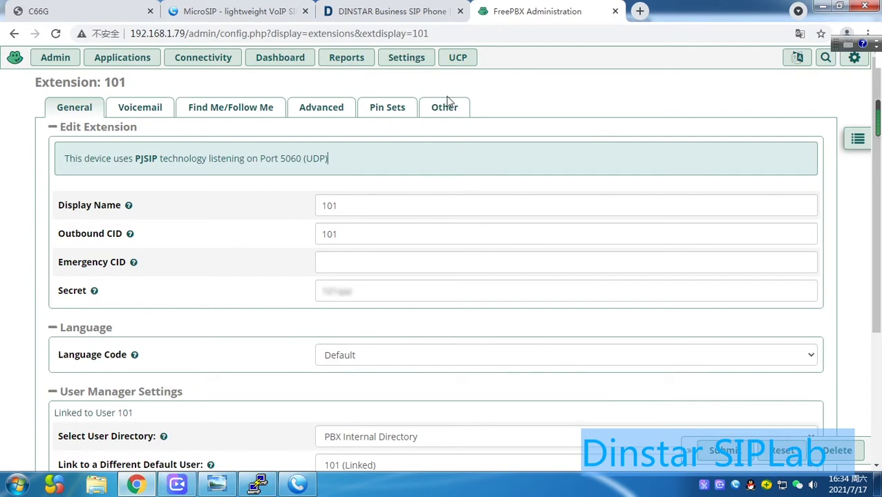
mouse_move(350, 69)
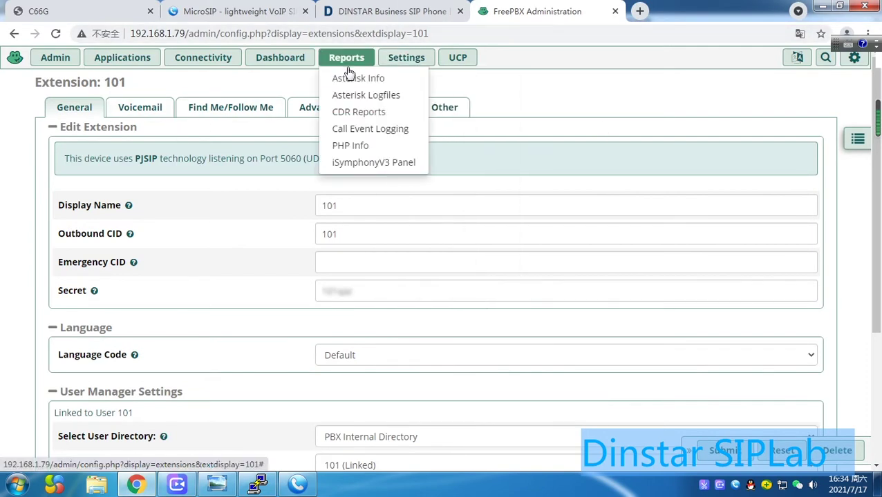
left_click(382, 115)
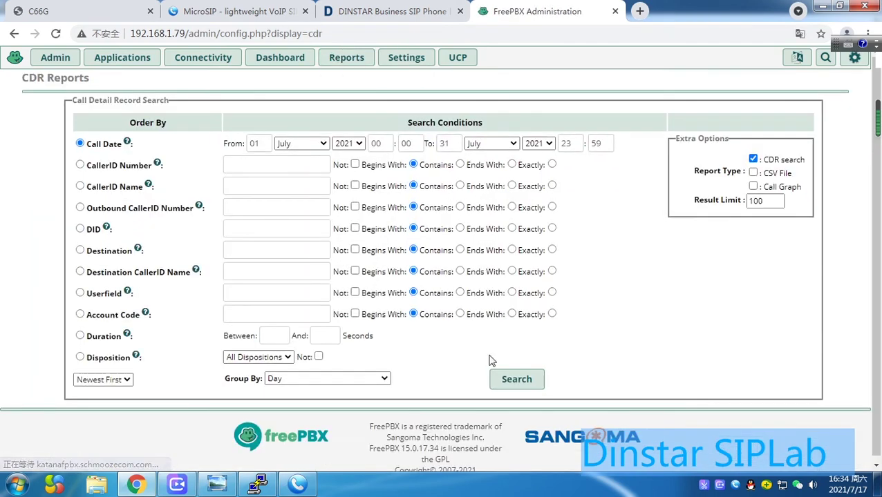
left_click(515, 382)
scroll(547, 330, "down", 2)
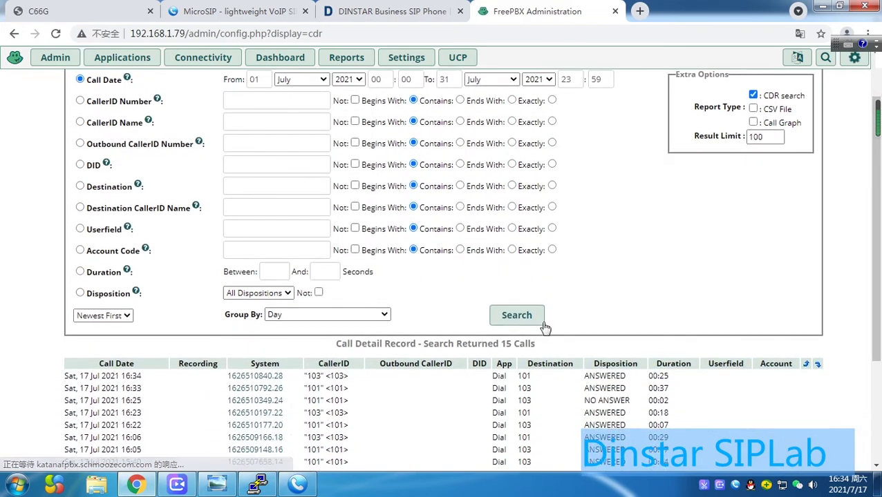
scroll(391, 349, "down", 2)
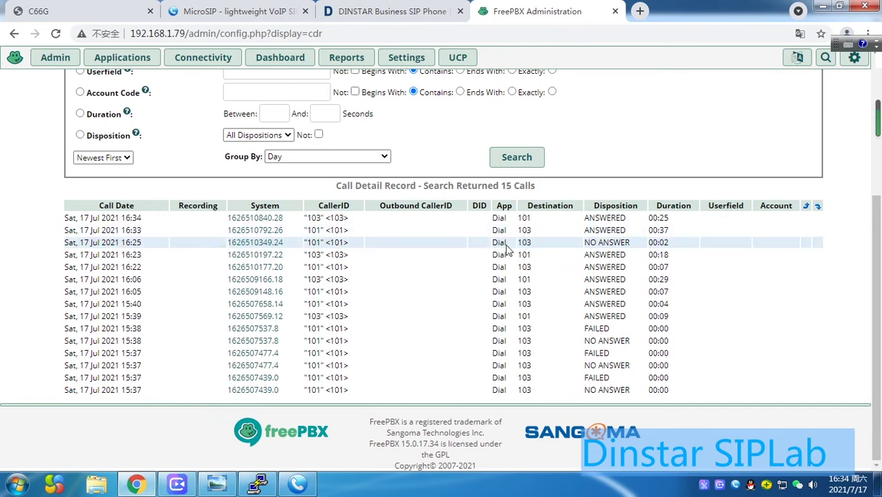
scroll(498, 249, "up", 4)
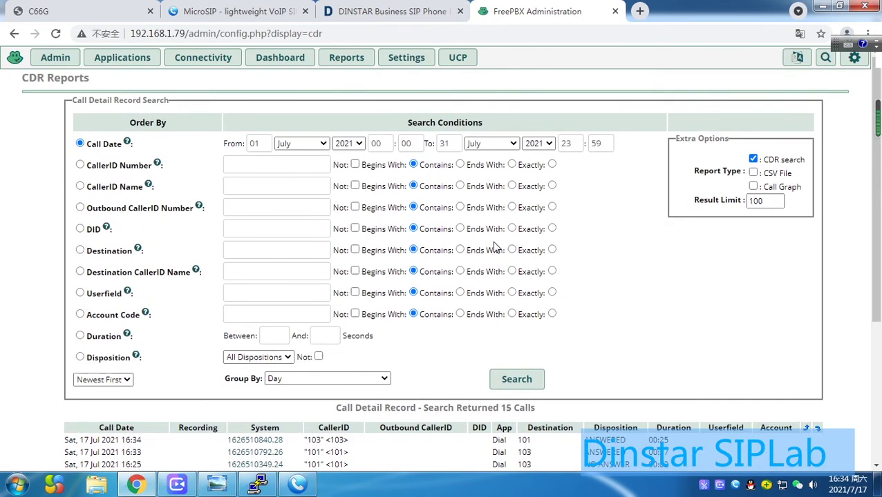
scroll(494, 246, "down", 1)
scroll(494, 246, "up", 1)
left_click(122, 61)
scroll(157, 250, "down", 1)
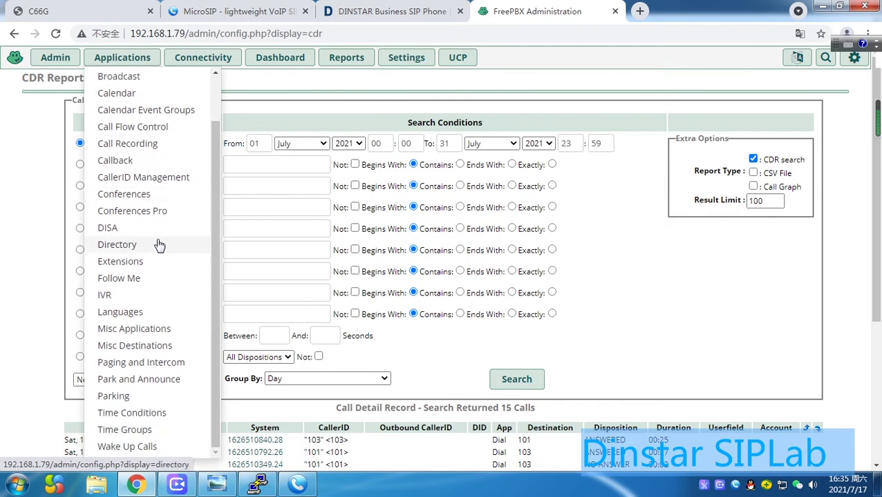
scroll(157, 235, "up", 2)
Open the dinstar-sip-gatwway-fxo trunk for editing from the Trunks list and review its general settings.
mouse_move(197, 62)
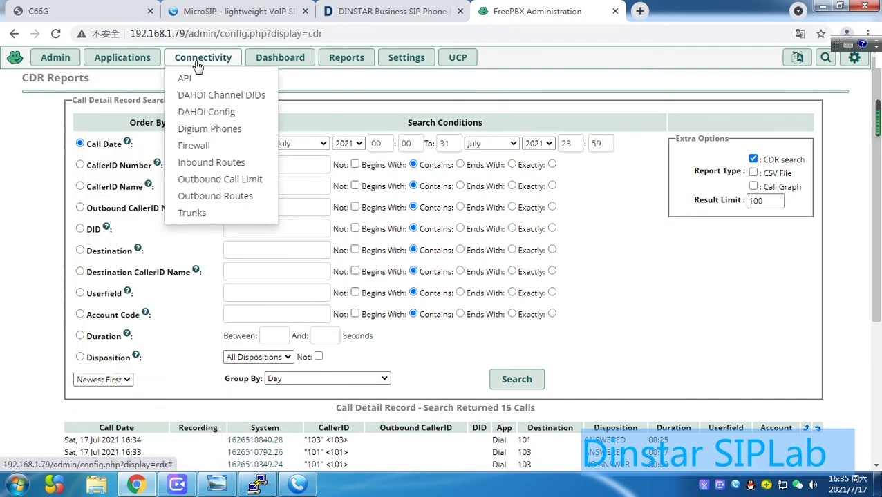
left_click(207, 214)
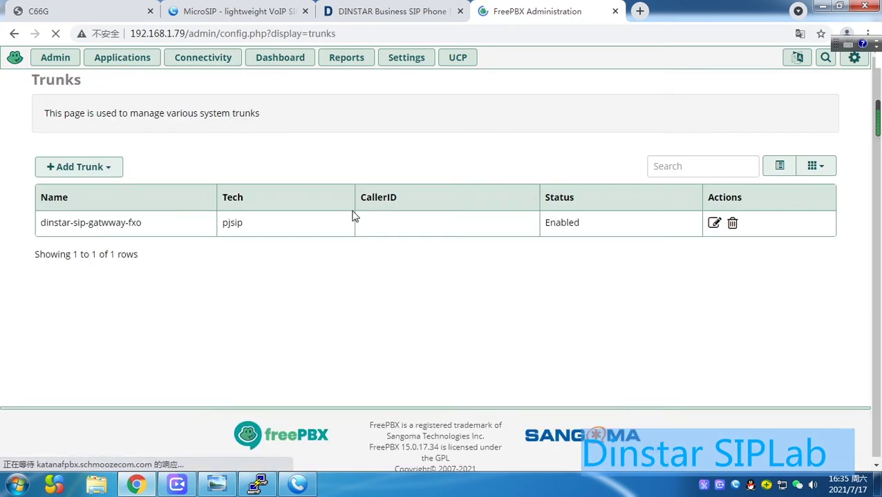
left_click(712, 225)
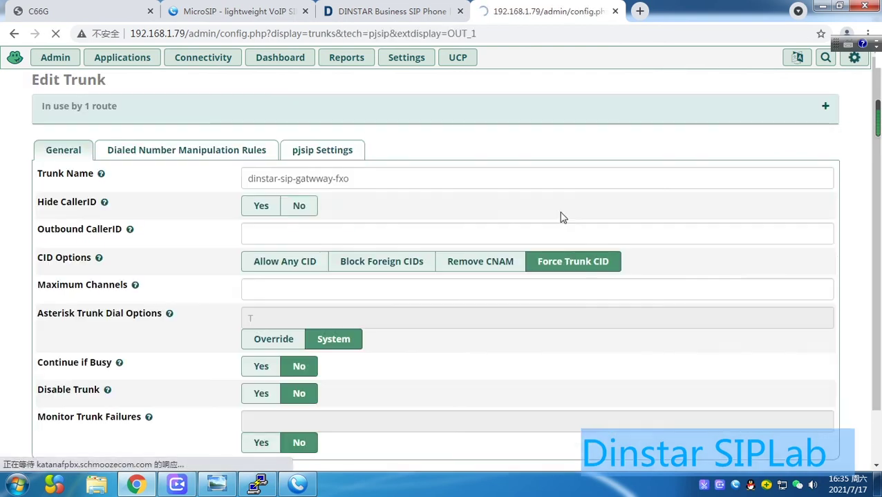
scroll(486, 213, "down", 1)
scroll(486, 212, "down", 1)
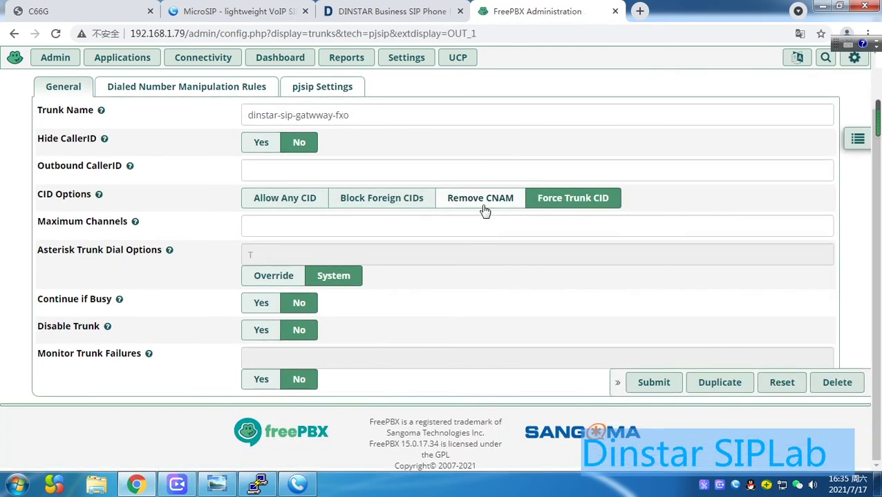
scroll(483, 209, "up", 1)
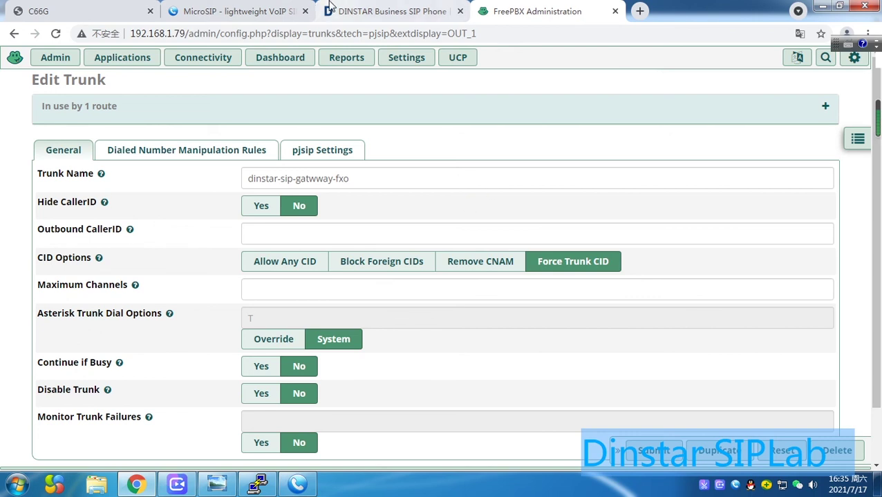
left_click(426, 231)
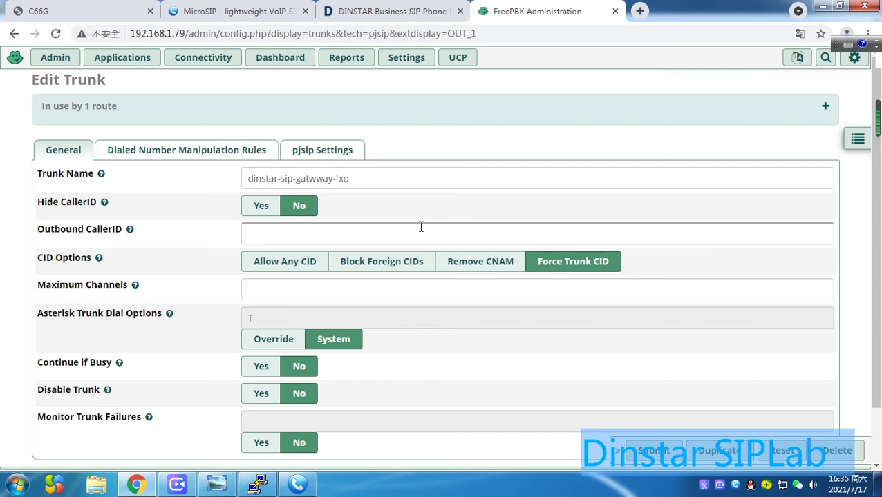
left_click(419, 222)
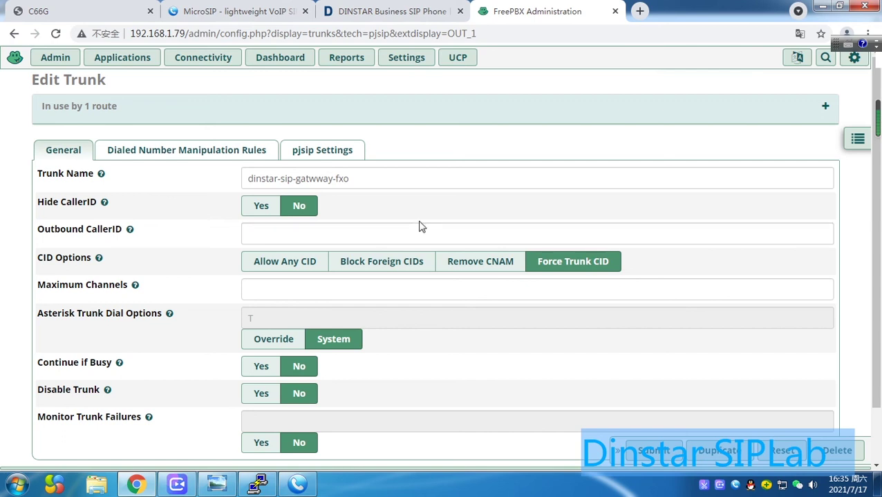